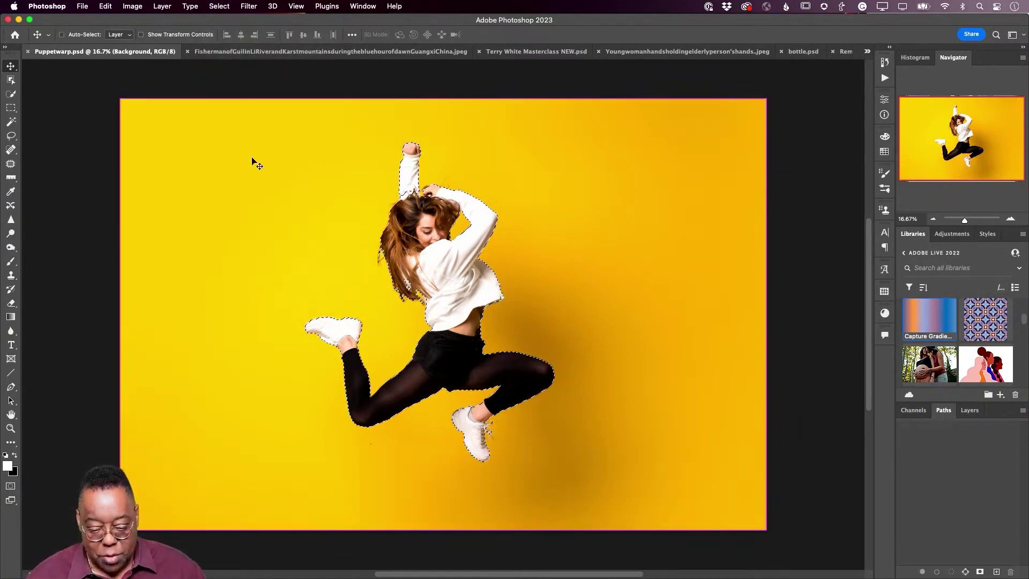
Duplicate the dancer onto a hidden Layer 1, then reselect her with Select > Subject on Background.
key("super+j")
left_click(969, 410)
left_click(927, 497)
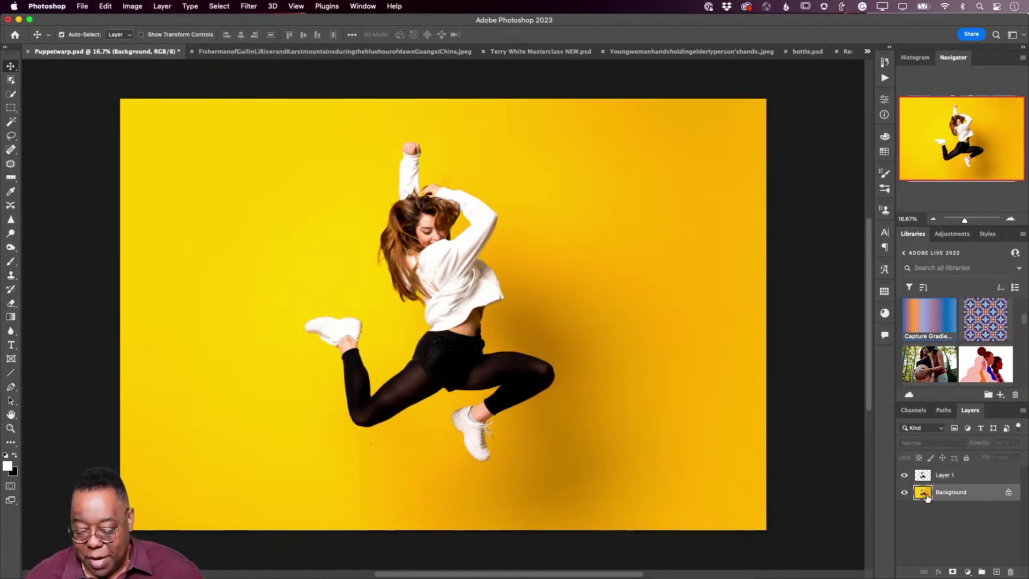
left_click(905, 475)
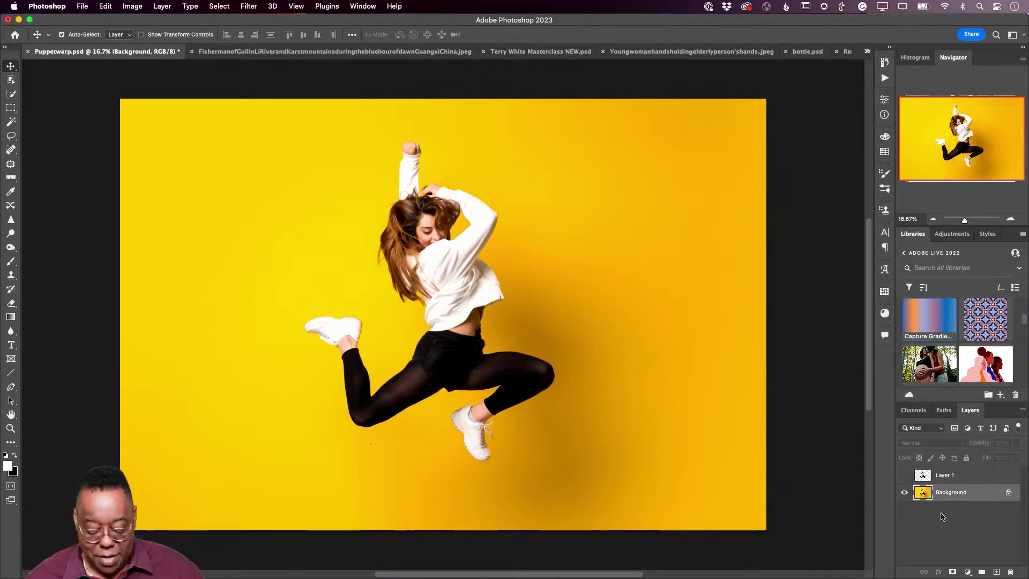
left_click(230, 7)
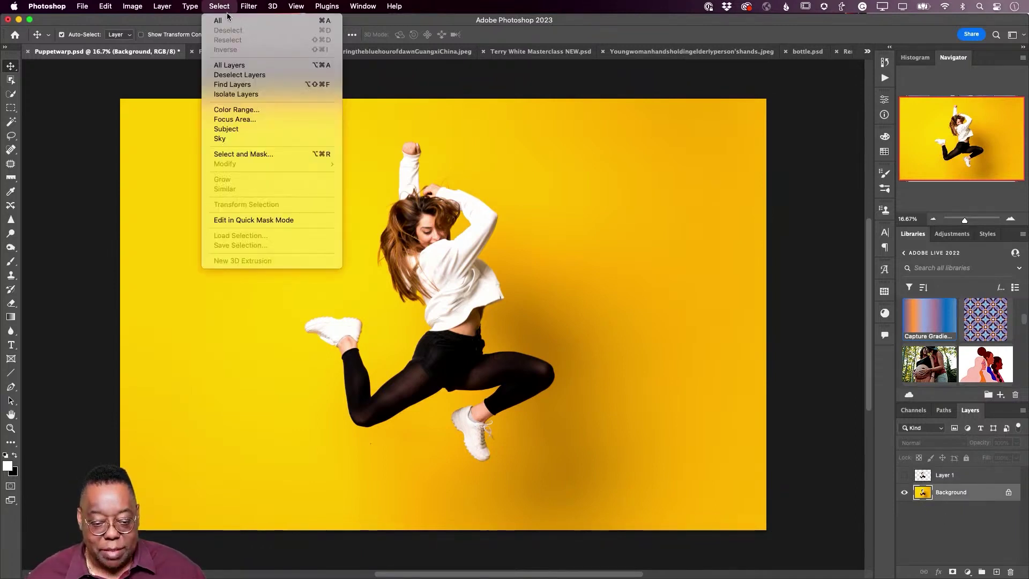
left_click(302, 146)
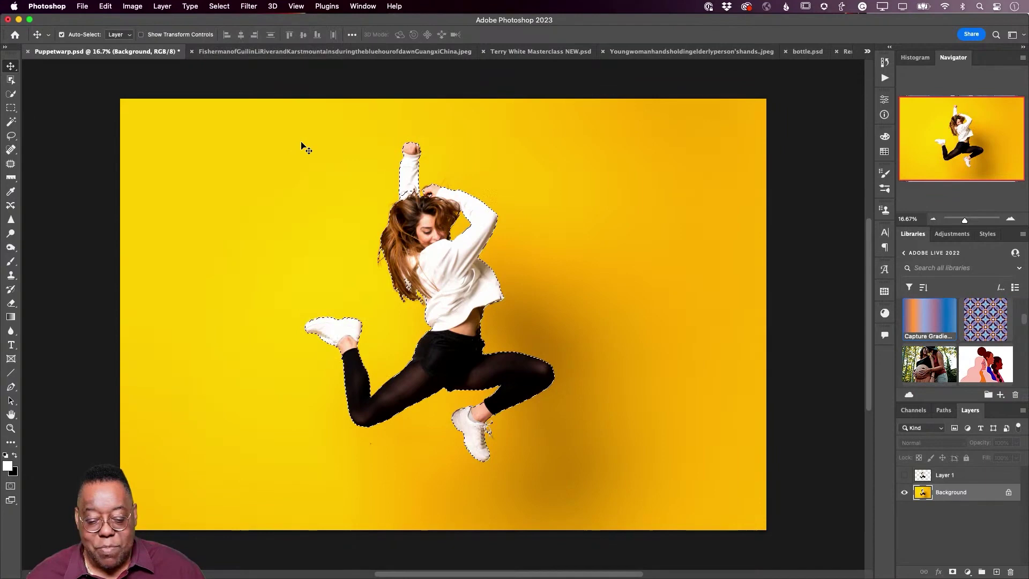
Sample the wall's yellow, then patch the dancer and her leftover traces out of the Background.
key("i")
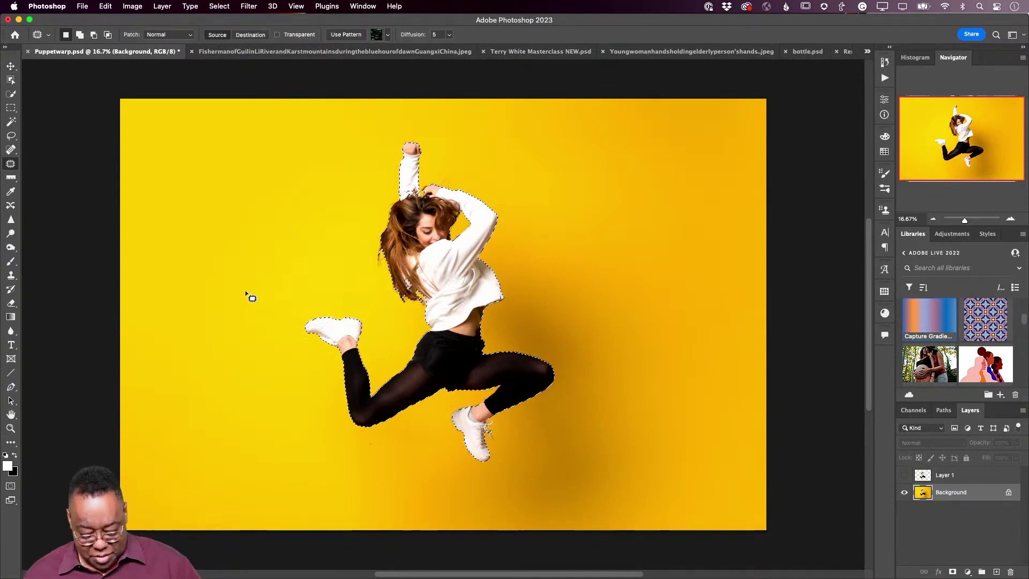
left_click(327, 268)
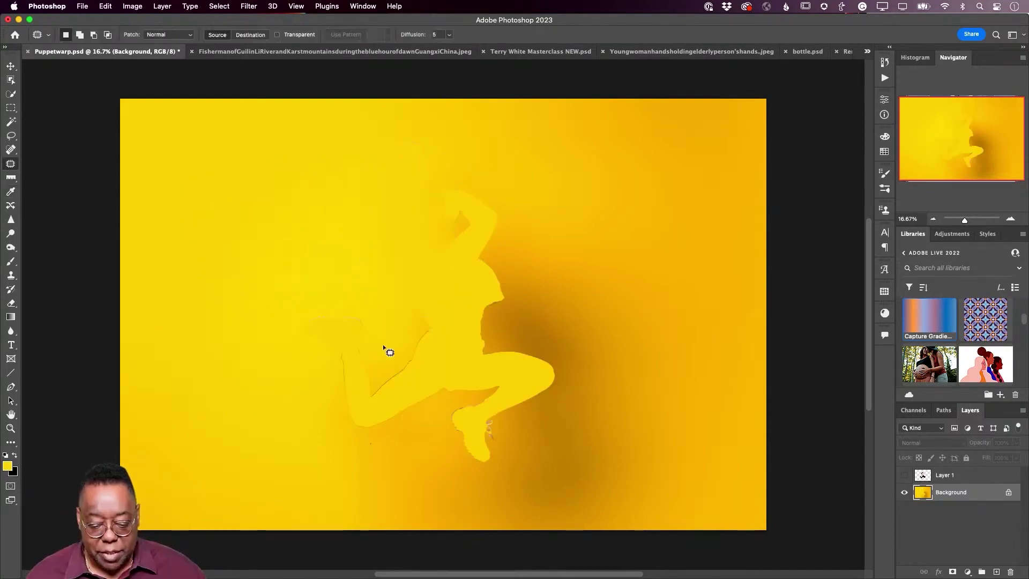
left_click_drag(376, 296, 324, 301)
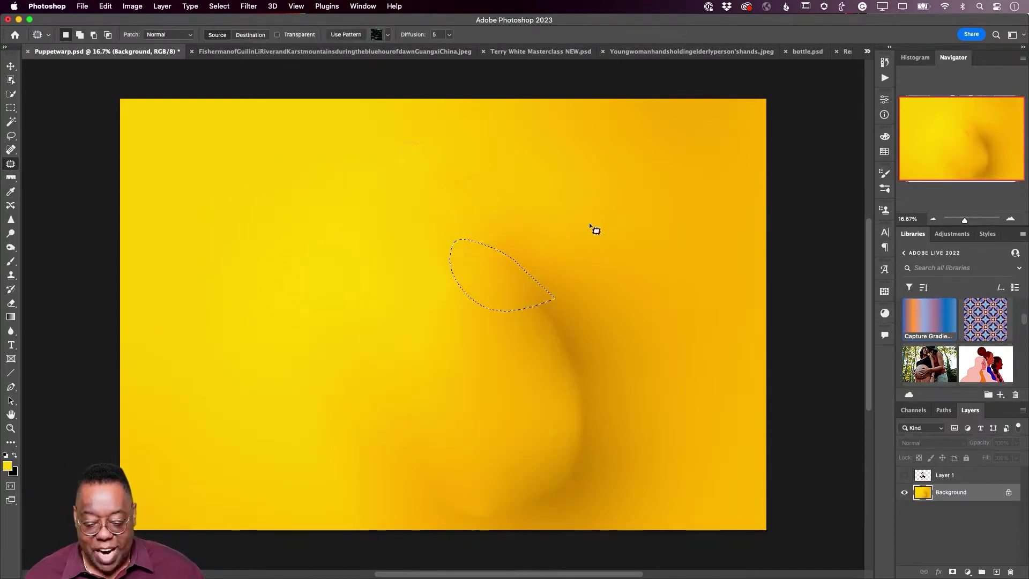
key("super+d")
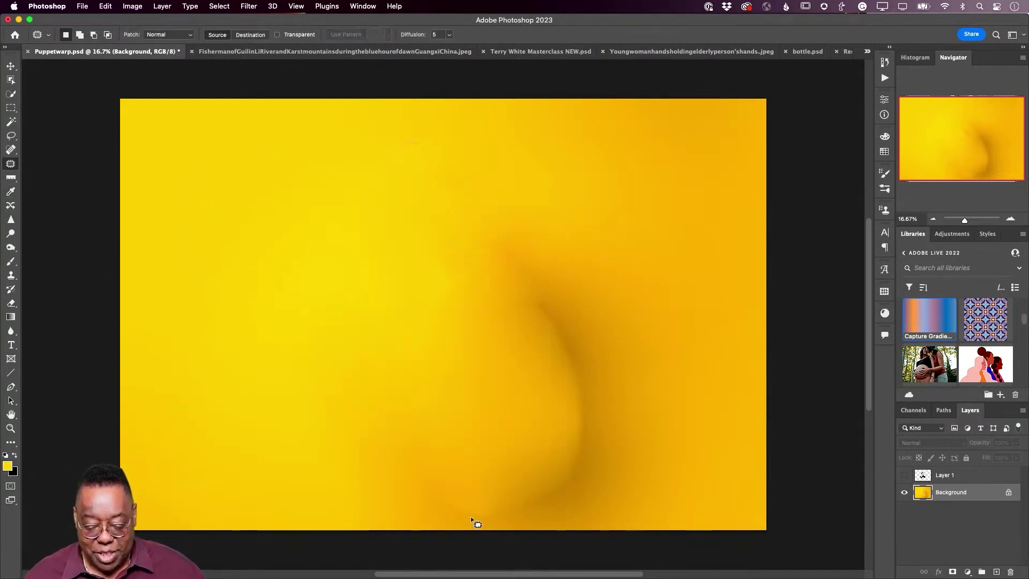
mouse_move(409, 493)
left_mouse_down()
mouse_move(410, 531)
mouse_move(494, 539)
left_mouse_up()
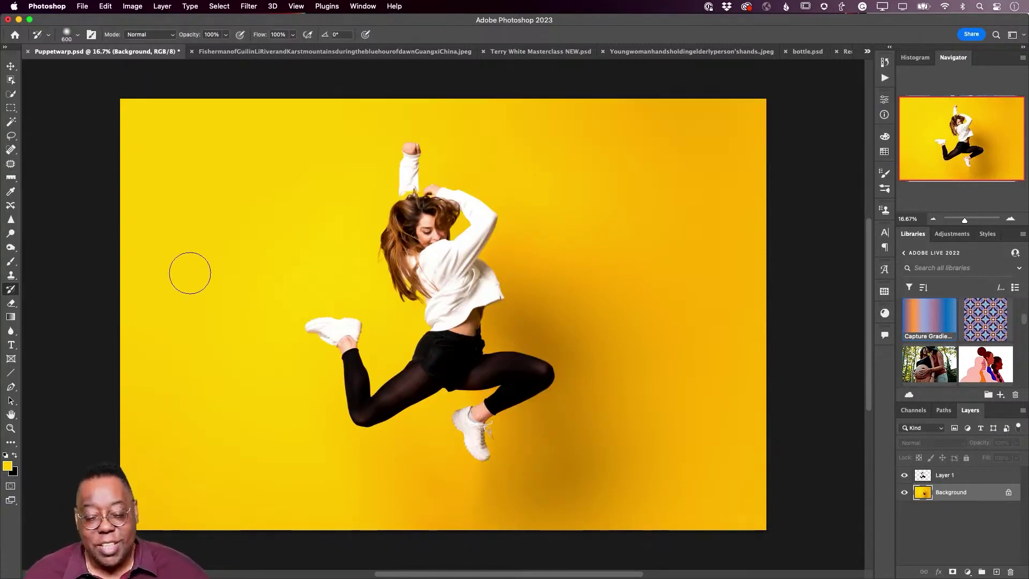
Start Edit > Puppet Warp on the dancer copy layer.
key("alt+bracketright")
left_click(105, 6)
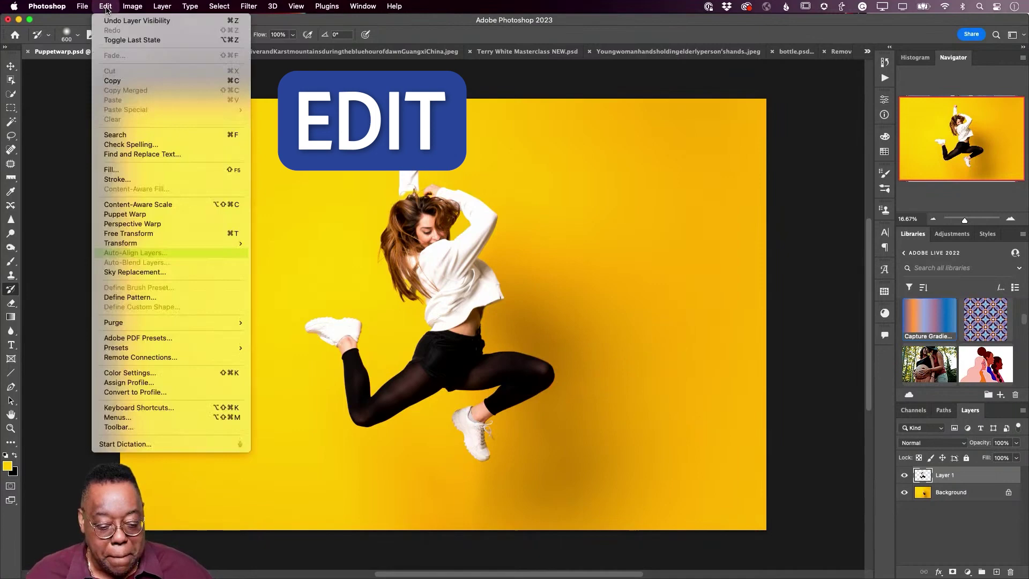
left_click(128, 213)
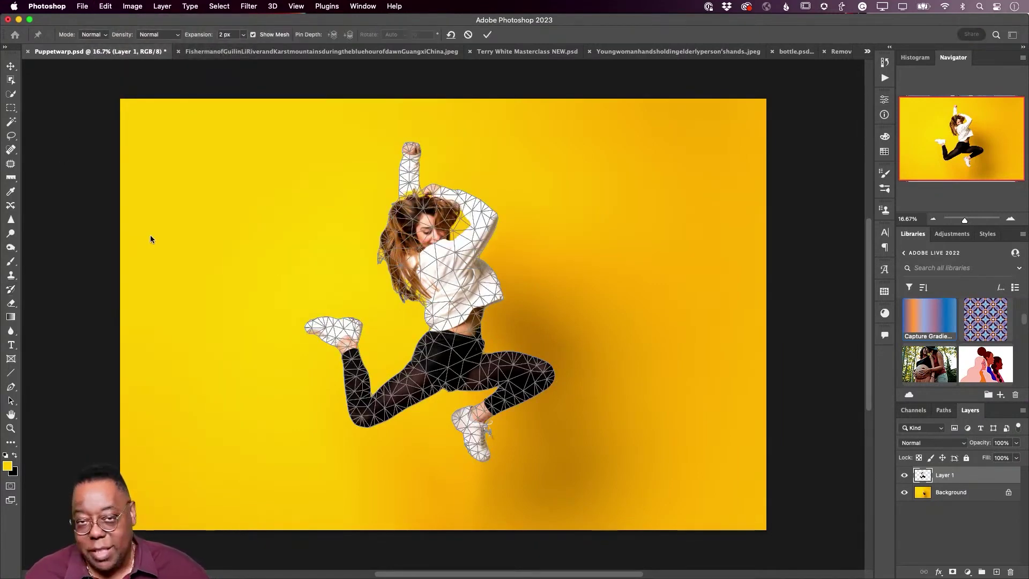
Pin the lower leg and left shoe, then drag the shoe pins to bend the leg upward.
left_click(340, 331)
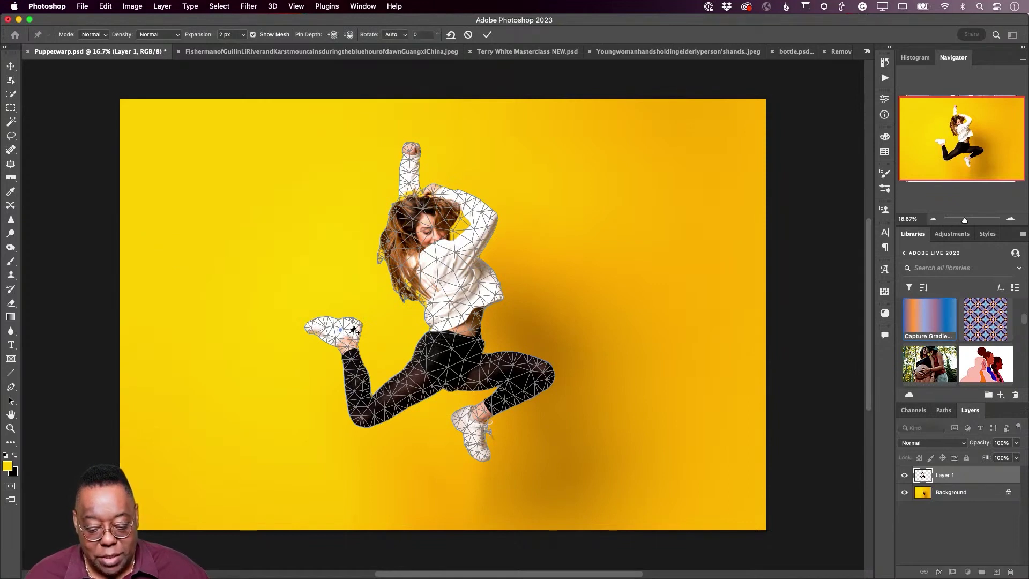
left_click(363, 417)
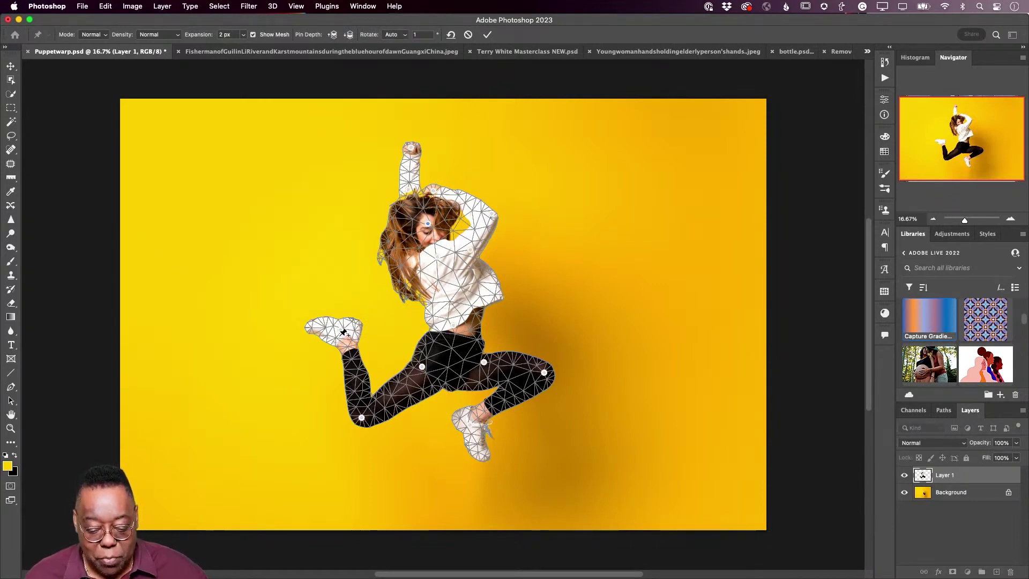
left_click_drag(340, 331, 374, 309)
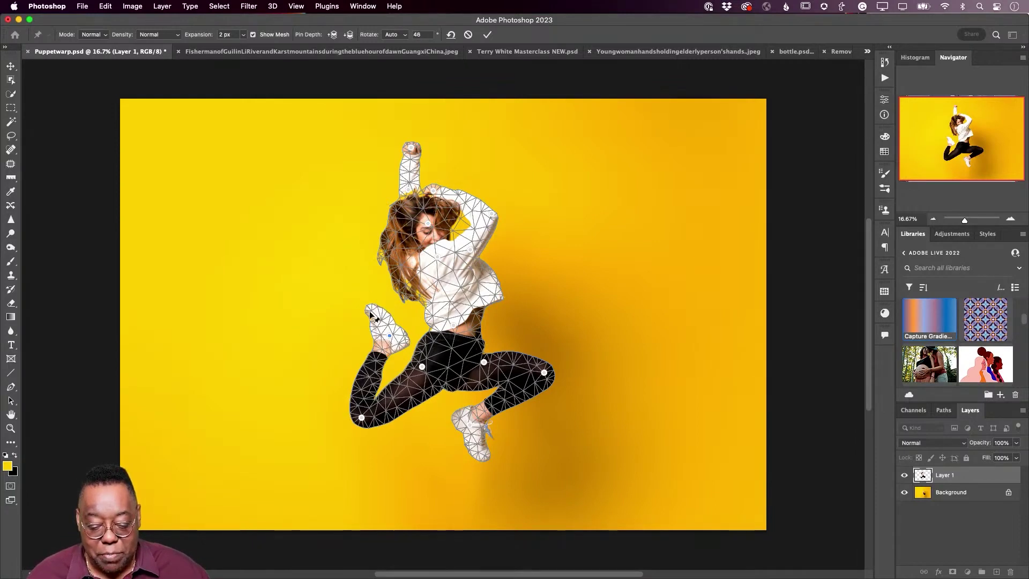
left_click(388, 347)
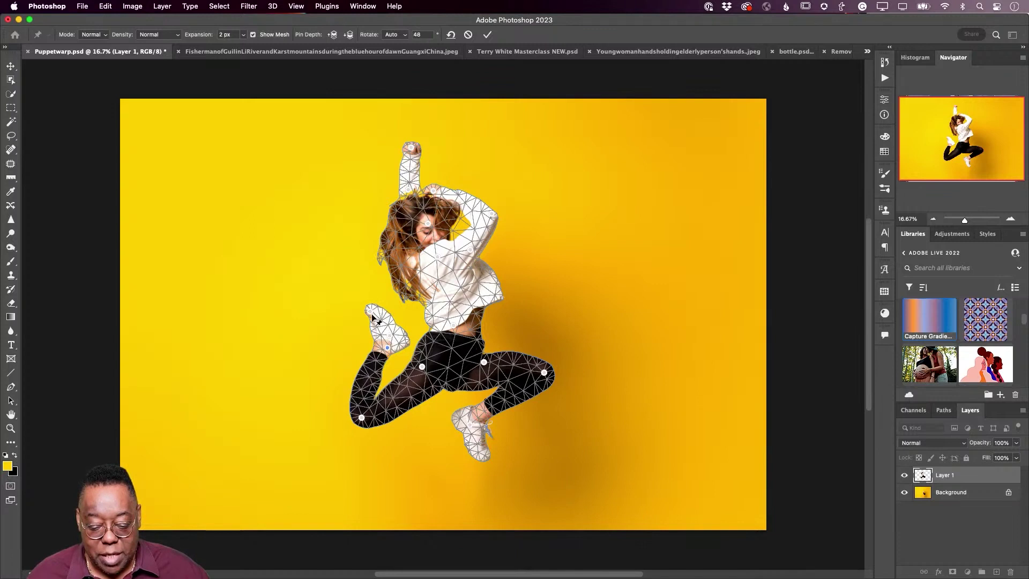
left_click_drag(371, 315, 398, 353)
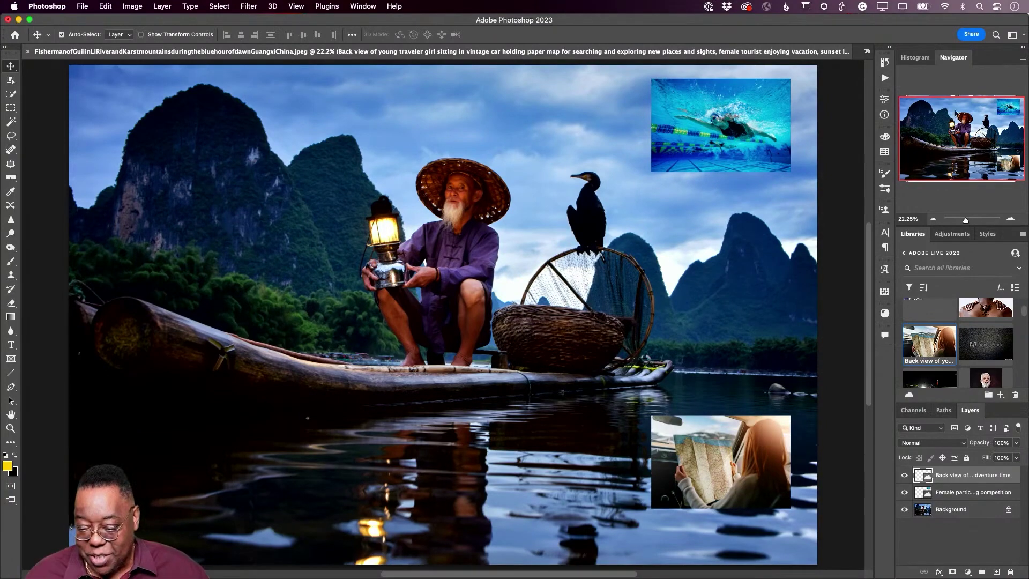
Switch to the Motion workspace, zoom out, and create a video timeline from the layers.
left_click(1011, 35)
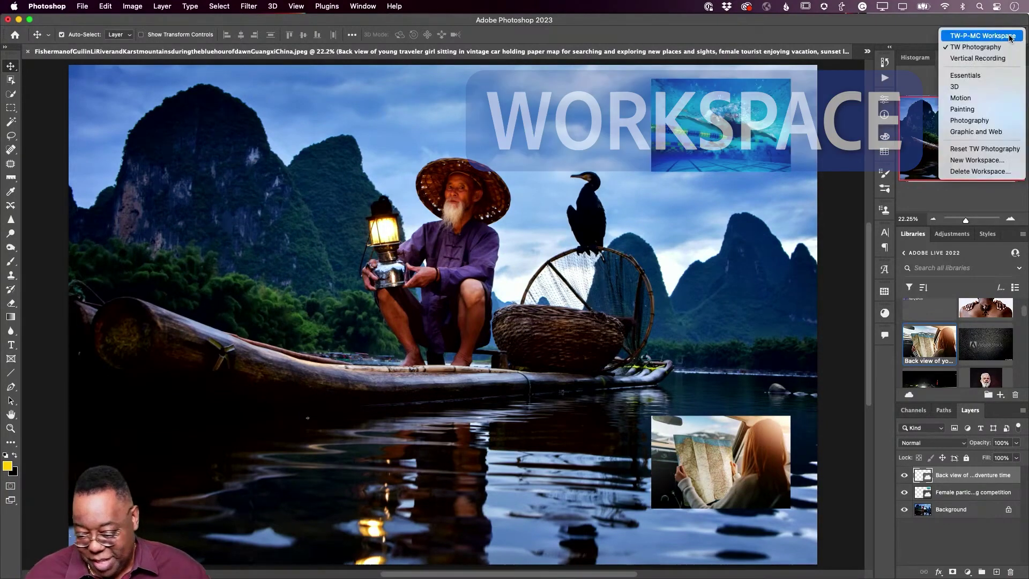
left_click(1010, 98)
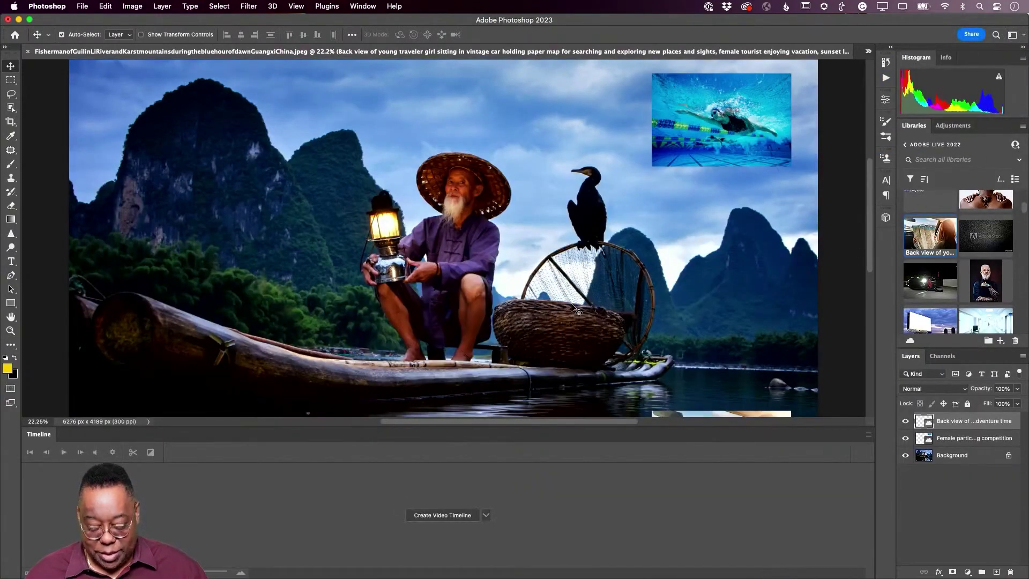
key("super+minus")
key("super+minus")
left_click(442, 515)
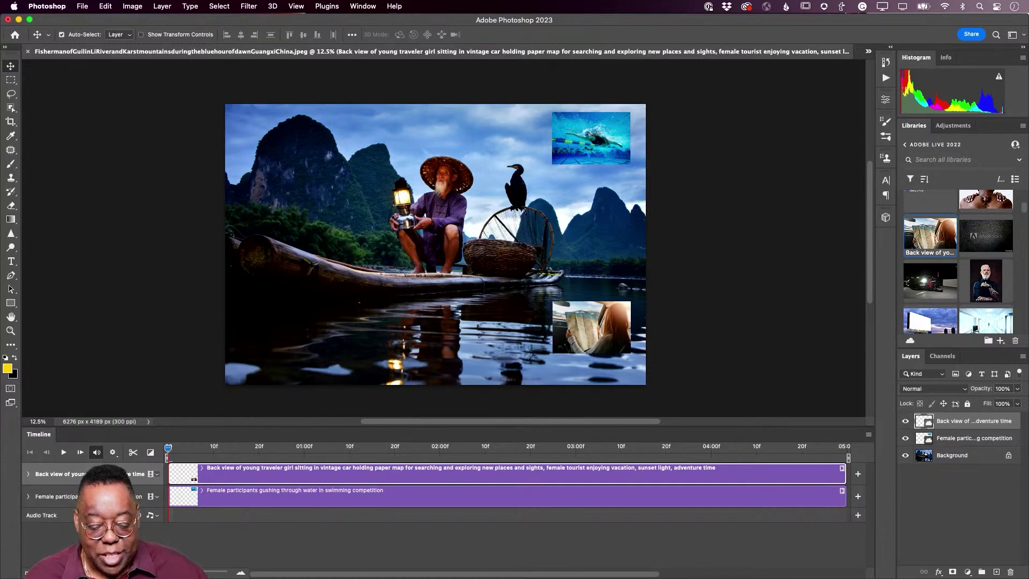
Add starting Transform keyframes for the map and swimmer clips, moving both photos off canvas.
left_click(28, 475)
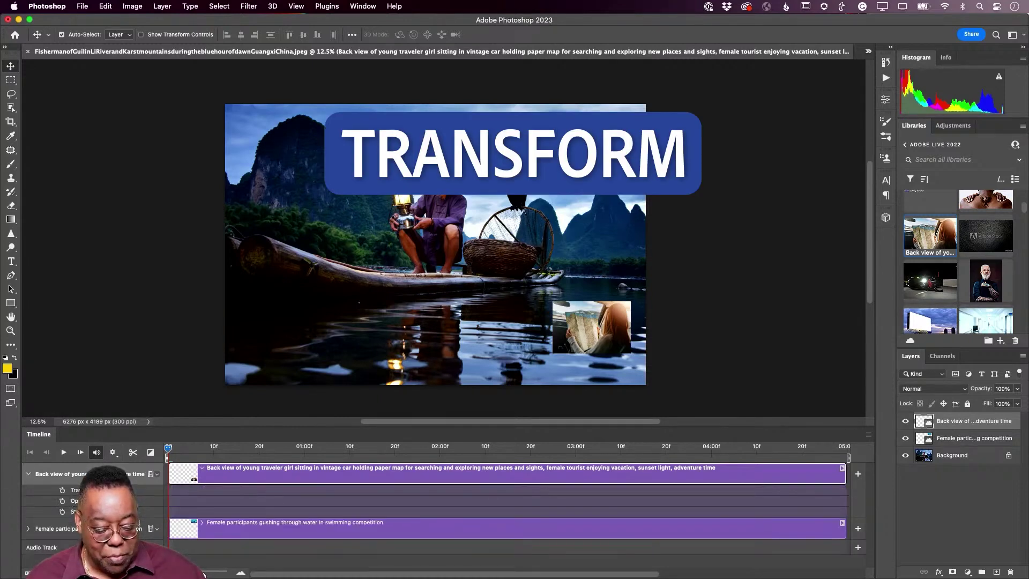
left_click(28, 528)
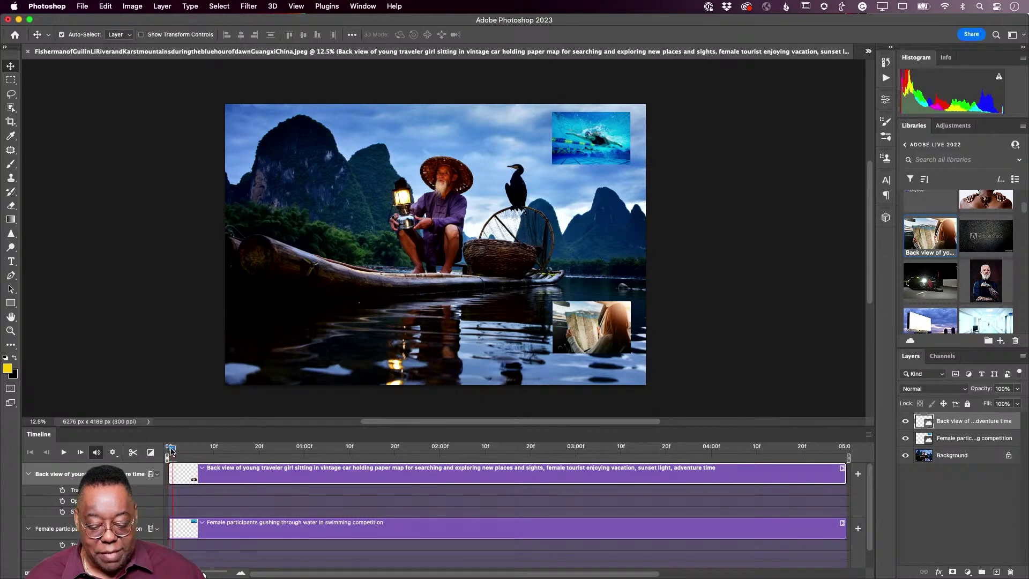
mouse_move(172, 452)
left_mouse_down()
mouse_move(685, 460)
mouse_move(168, 453)
left_mouse_up()
left_click(62, 490)
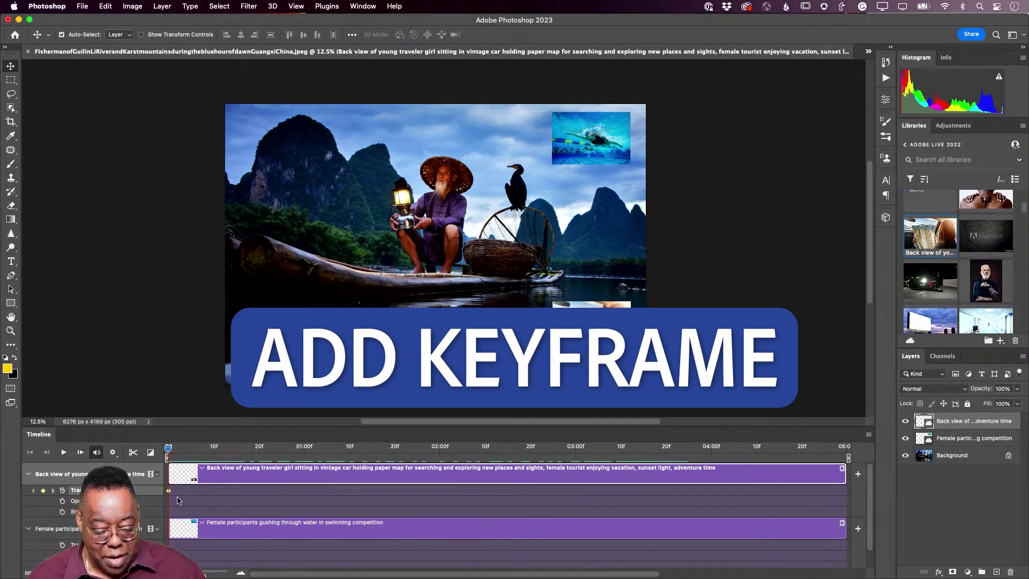
left_click(62, 545)
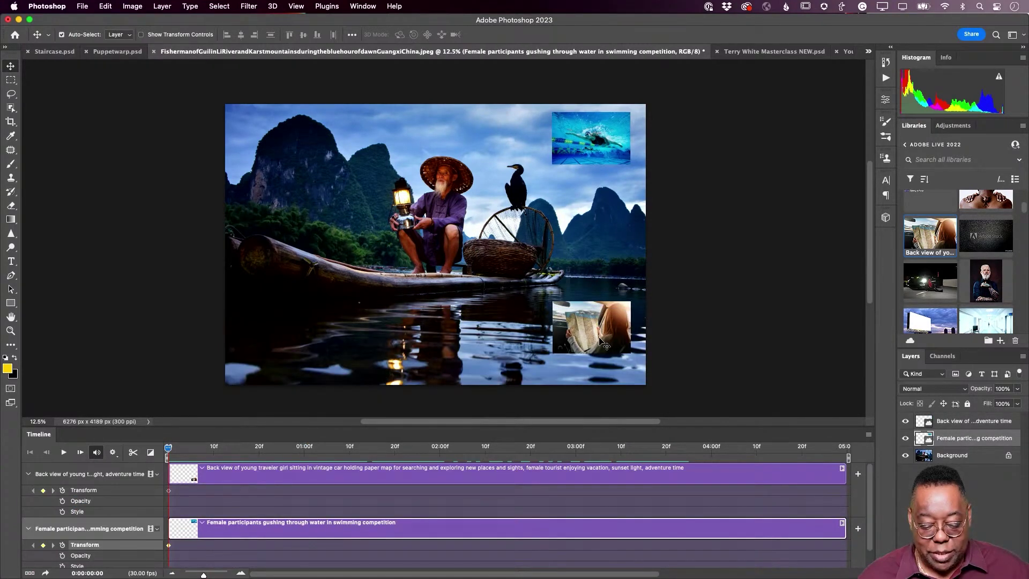
left_click(605, 345)
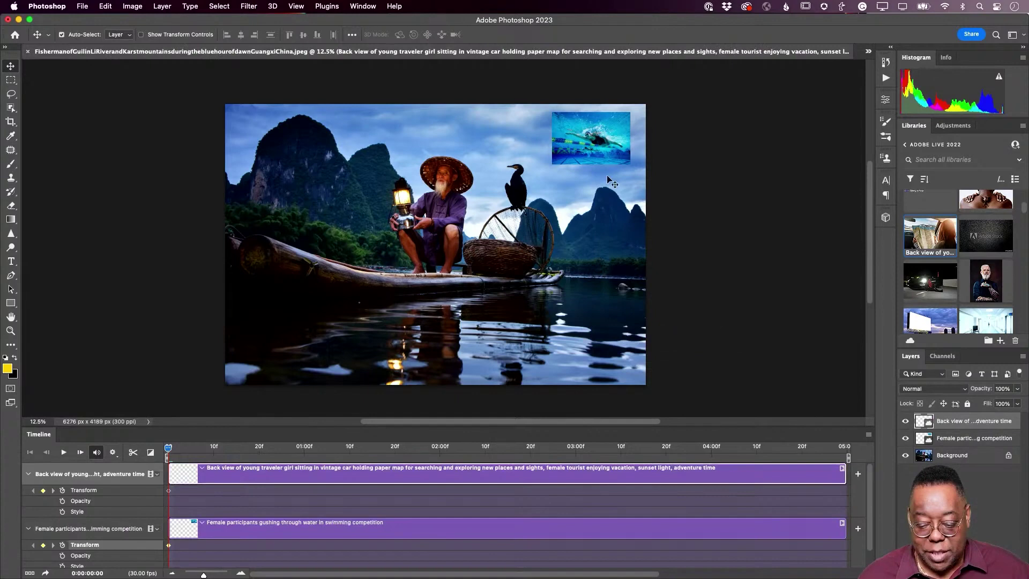
left_click(572, 134)
left_click_drag(573, 134, 693, 138)
At about one second, slide the swimmer and map insets back into the frame.
left_click(274, 454)
left_click_drag(274, 453, 307, 454)
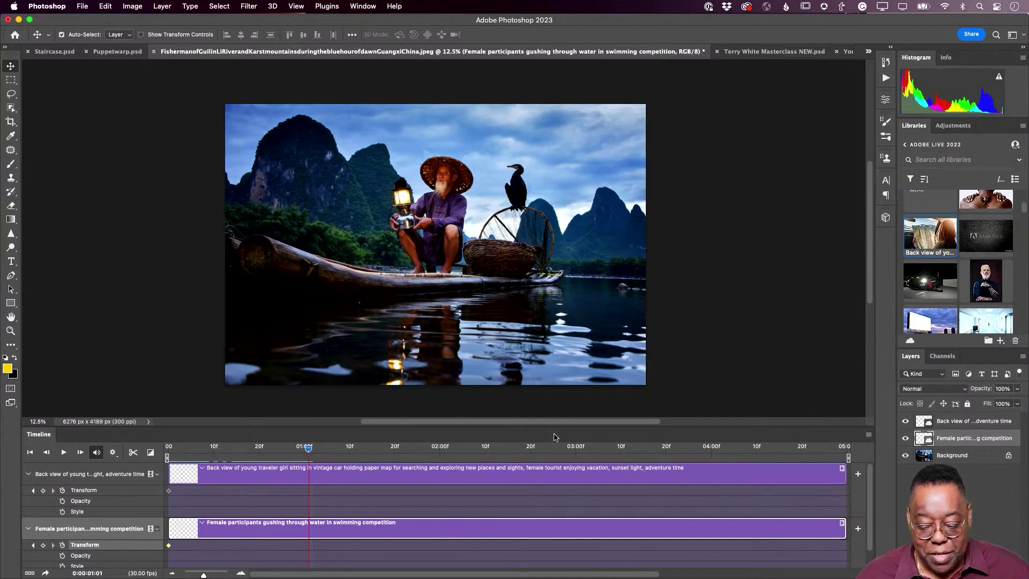
left_click_drag(692, 338, 643, 322)
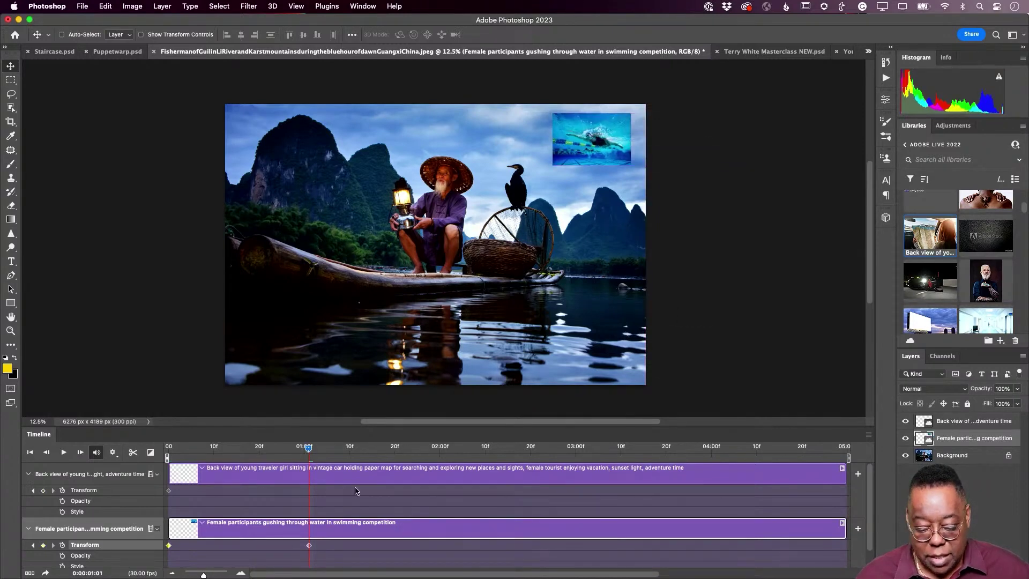
left_click_drag(308, 452, 340, 452)
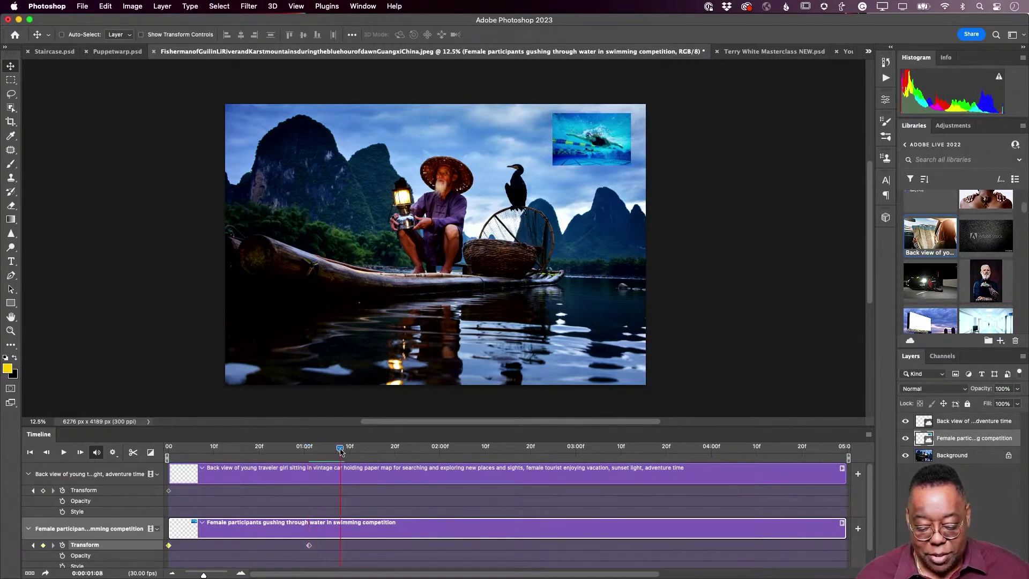
left_click(959, 426)
left_click_drag(756, 300, 648, 298)
Play the animation from the start to preview the sliding insets.
key("Home")
key("space")
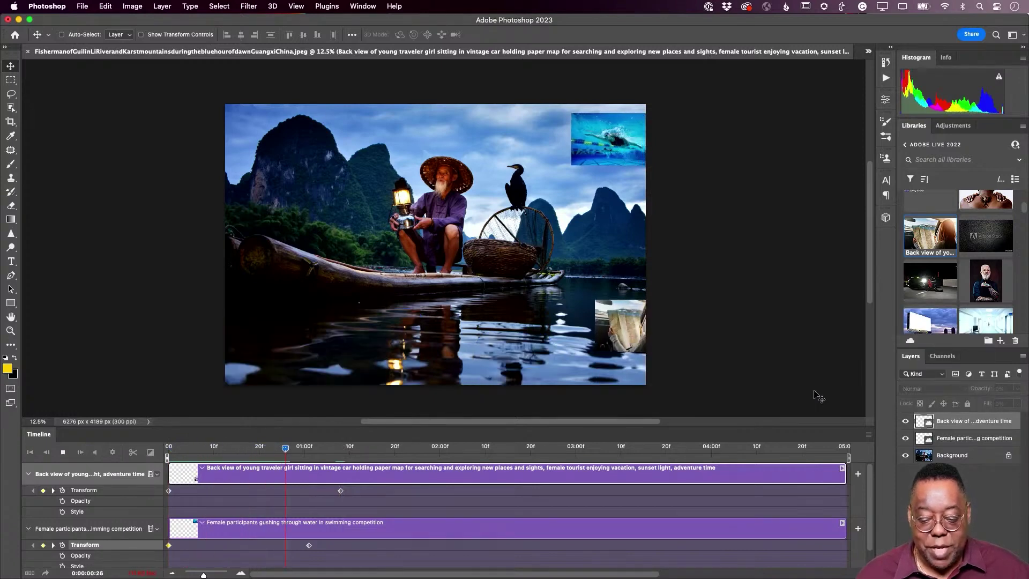
key("space")
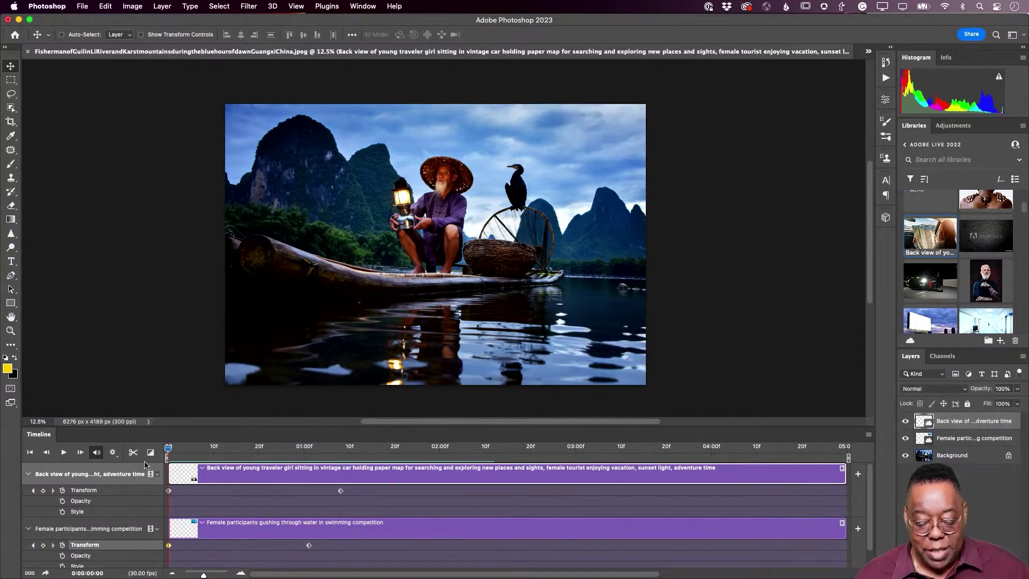
key("space")
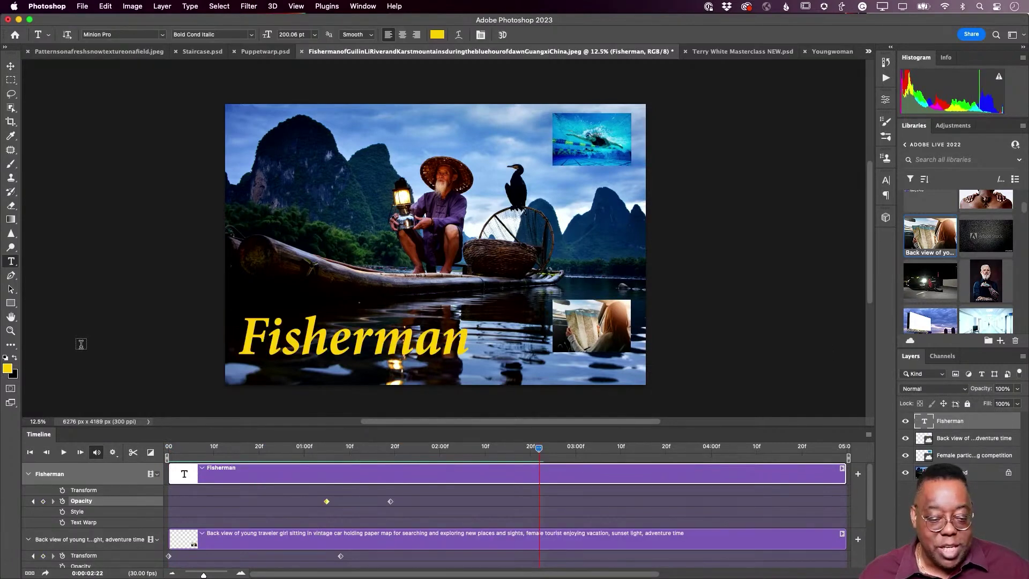
Open File > Export > Render Video for the fisherman animation.
left_click(83, 7)
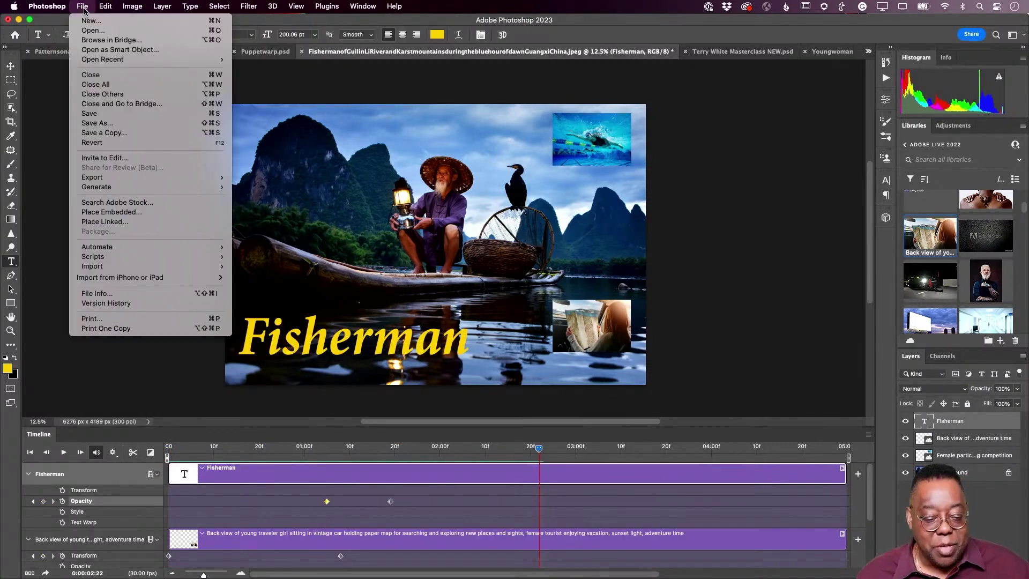
mouse_move(107, 180)
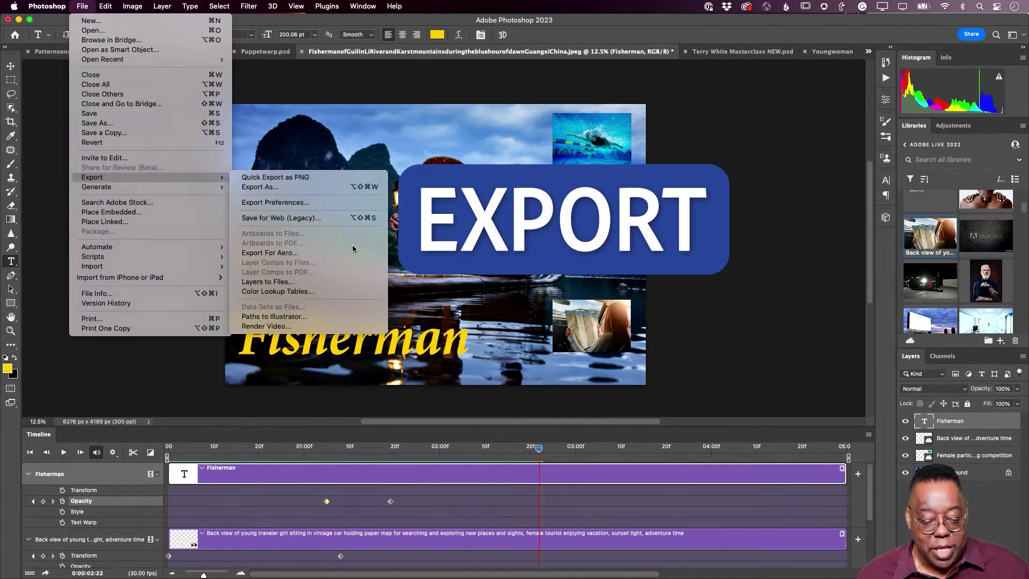
left_click(322, 326)
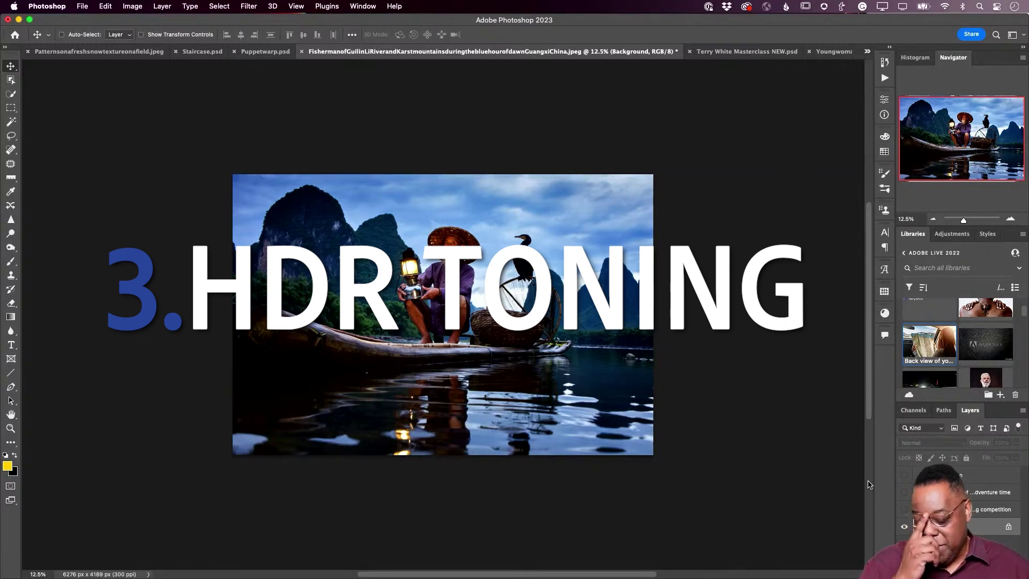
Fit the fisherman photo on screen and apply Image > Adjustments > HDR Toning.
key("super+0")
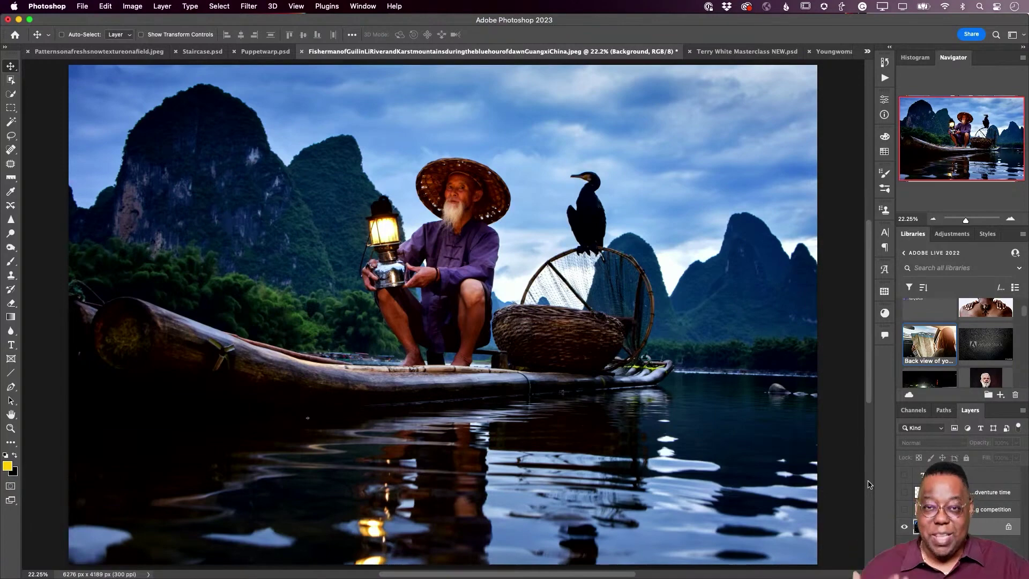
left_click(130, 7)
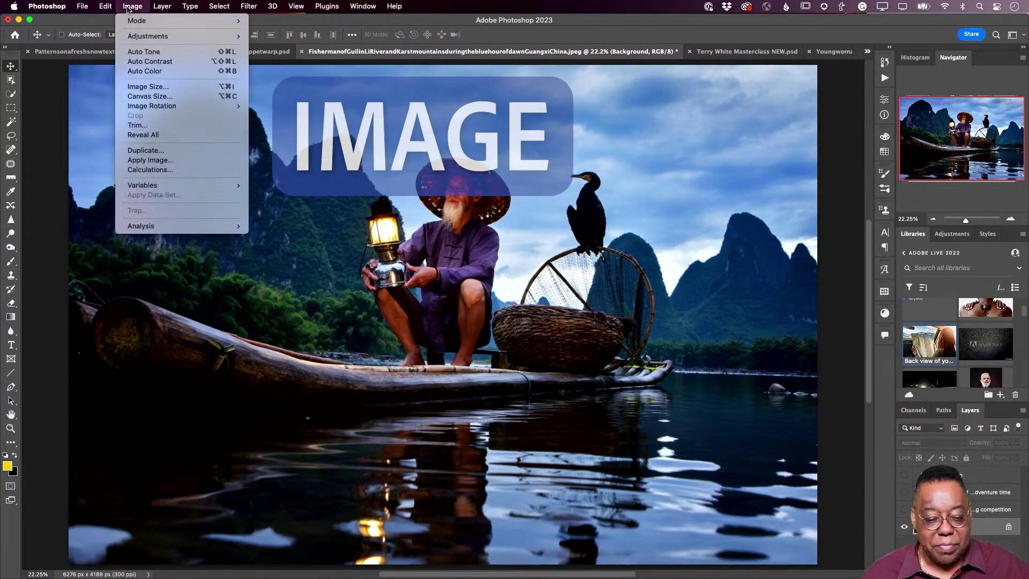
mouse_move(161, 36)
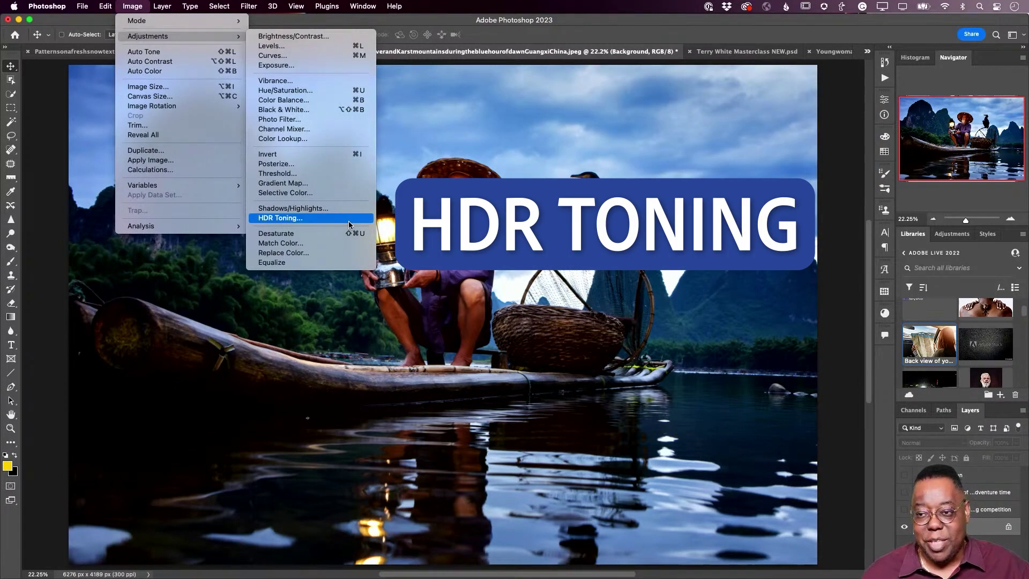
left_click(349, 219)
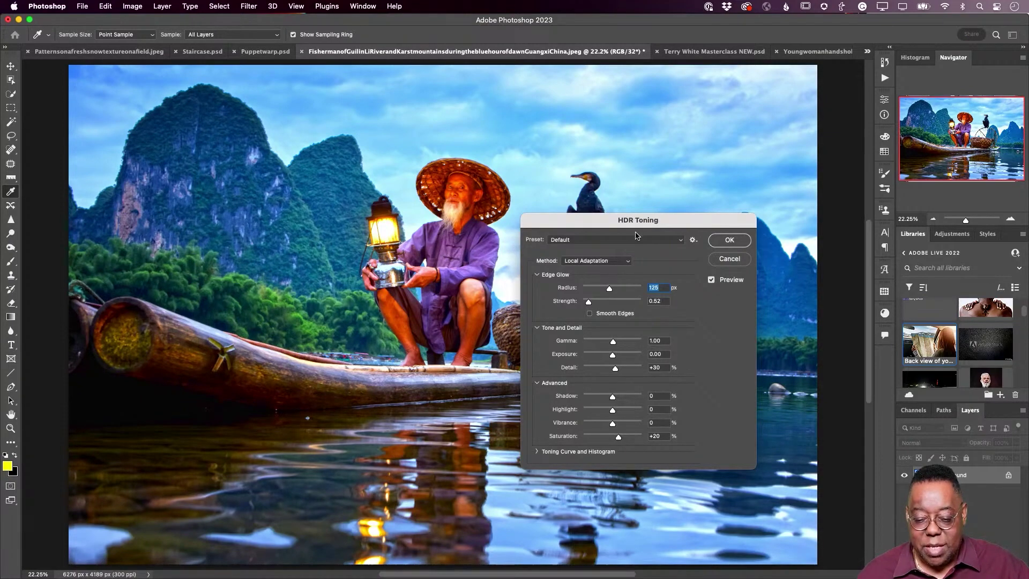
Move the HDR Toning dialog aside, toggle Preview to compare, and choose the Saturated preset.
left_click_drag(639, 225, 816, 279)
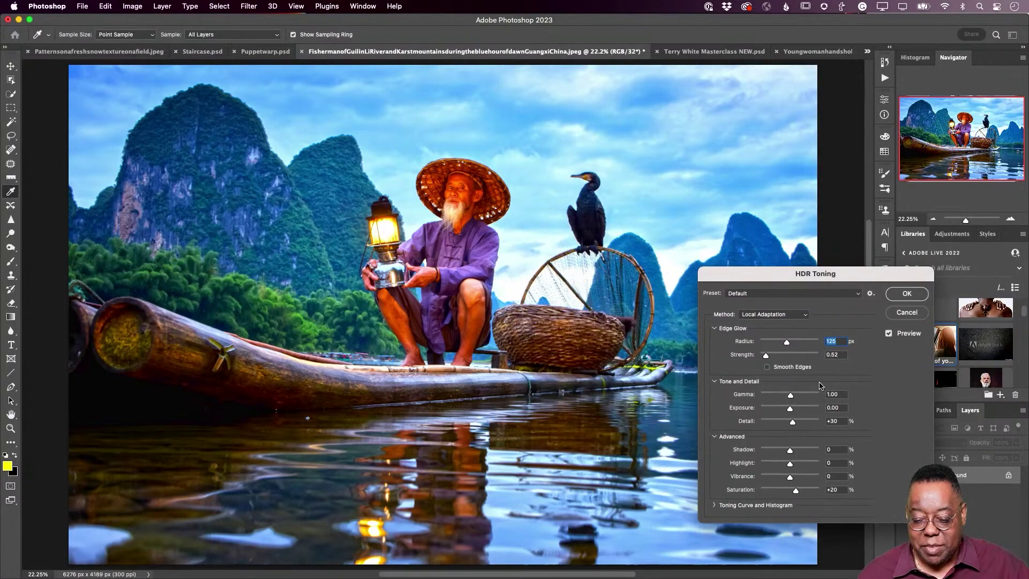
left_click(889, 334)
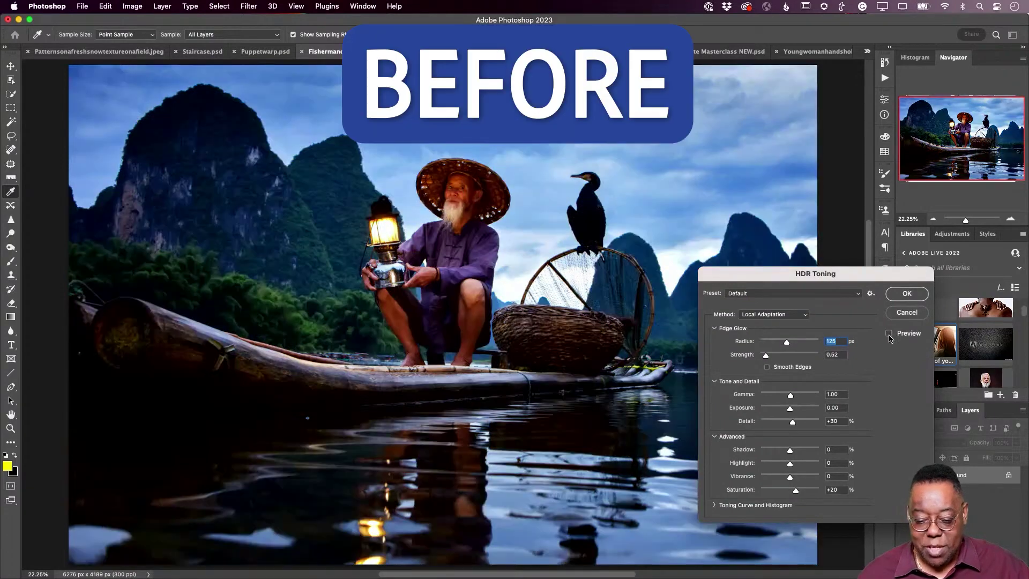
left_click(890, 334)
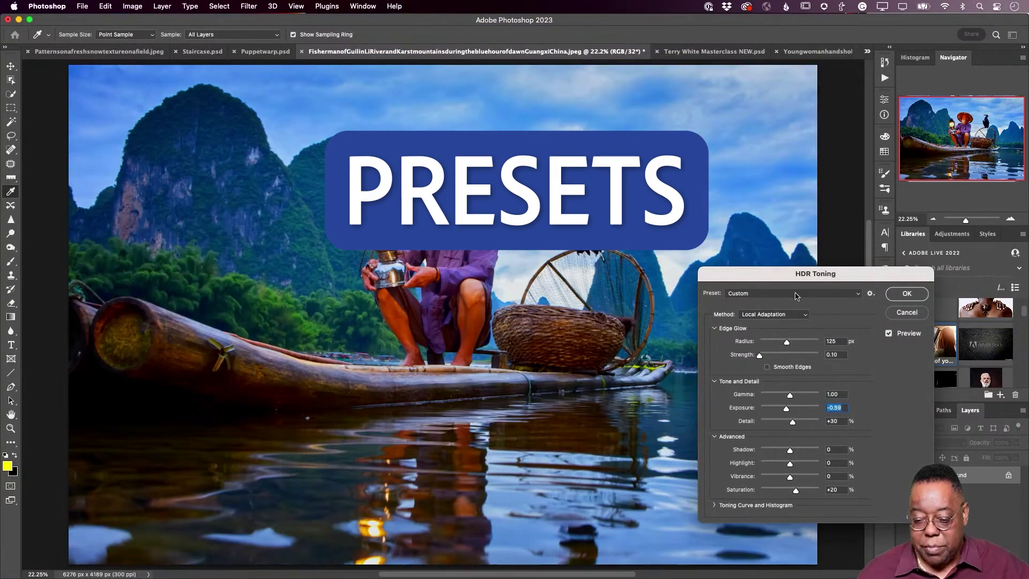
left_click(794, 294)
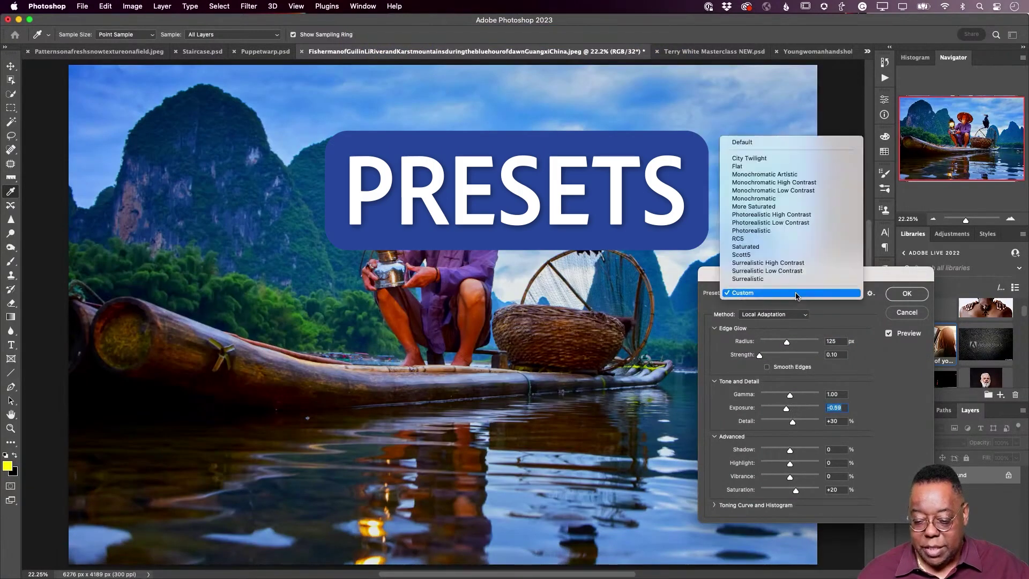
left_click(811, 246)
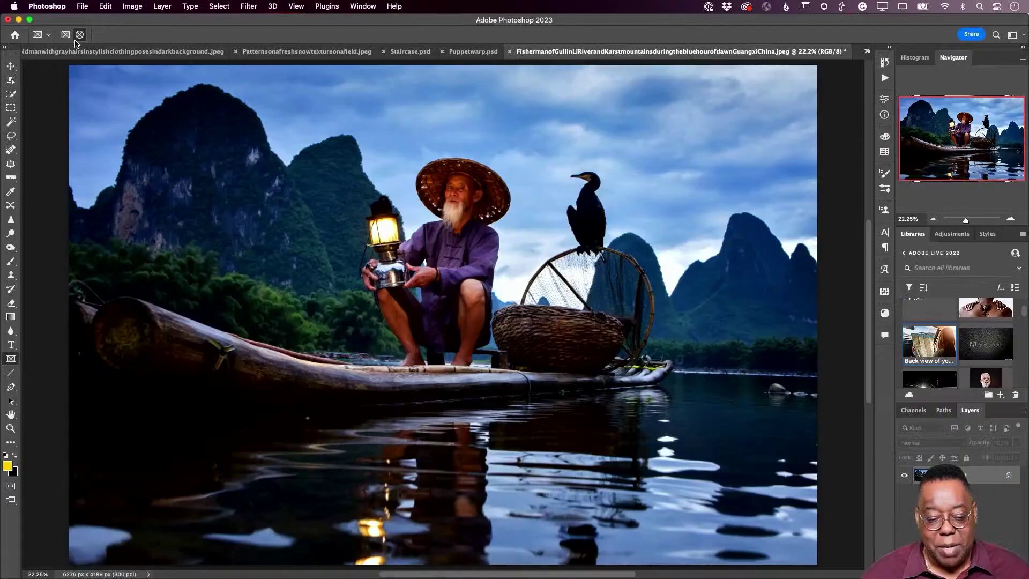
Draw an image frame at upper right, fill it with the bearded man portrait, and add a stroke.
left_click_drag(666, 126, 791, 267)
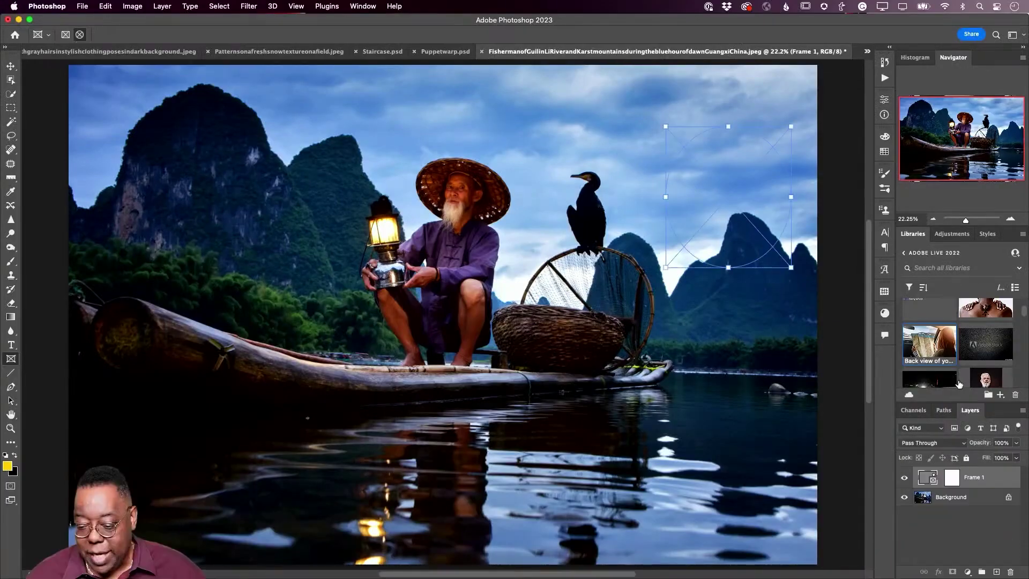
left_click_drag(986, 380, 708, 203)
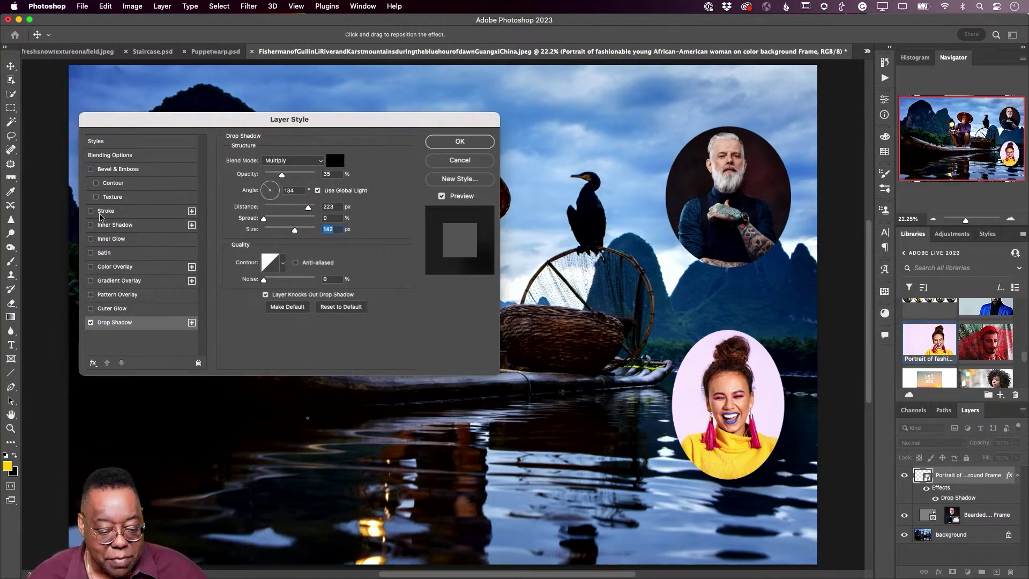
left_click(92, 211)
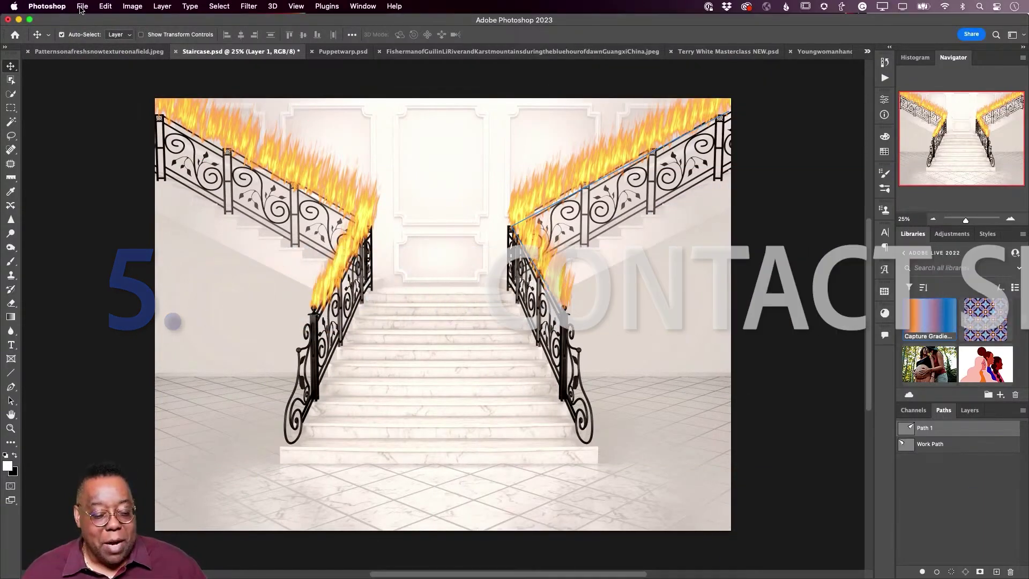
Open File > Automate > Contact Sheet II.
left_click(82, 7)
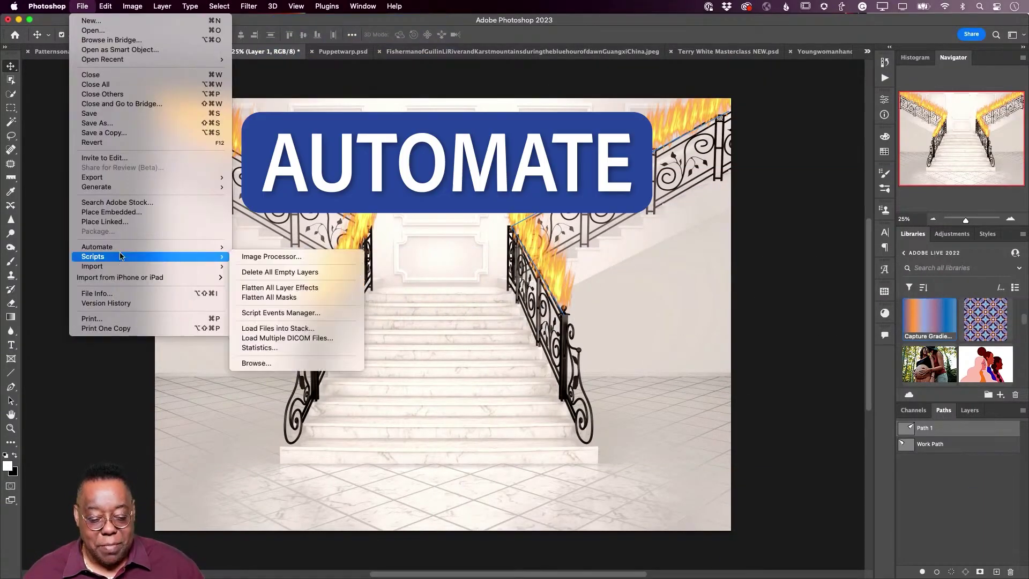
mouse_move(177, 247)
left_click(256, 338)
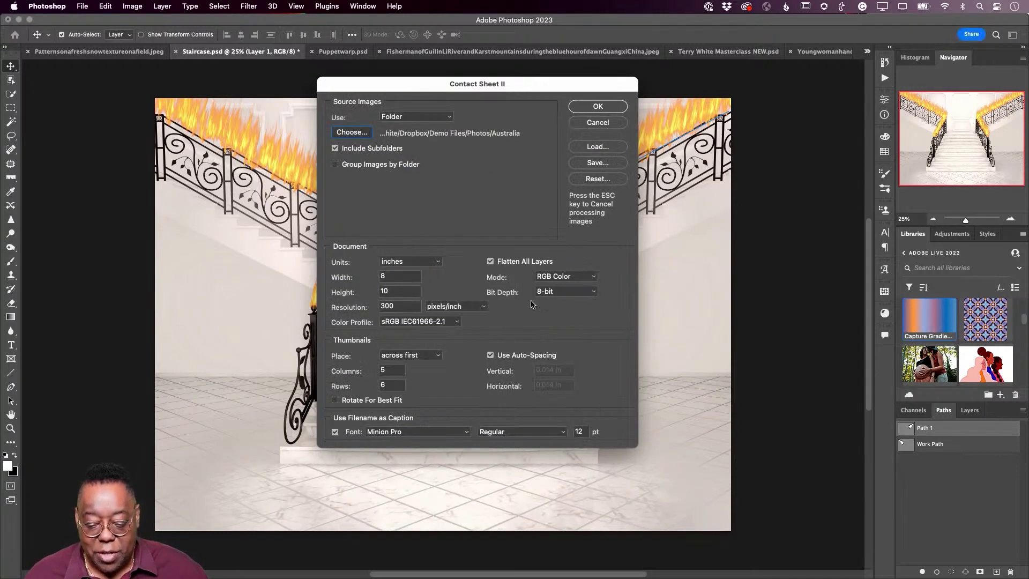
Set the page to 8.5 by 11 inches, keep the caption font, and generate the contact sheet.
left_click(398, 277)
type(".5")
key("Tab")
type("11")
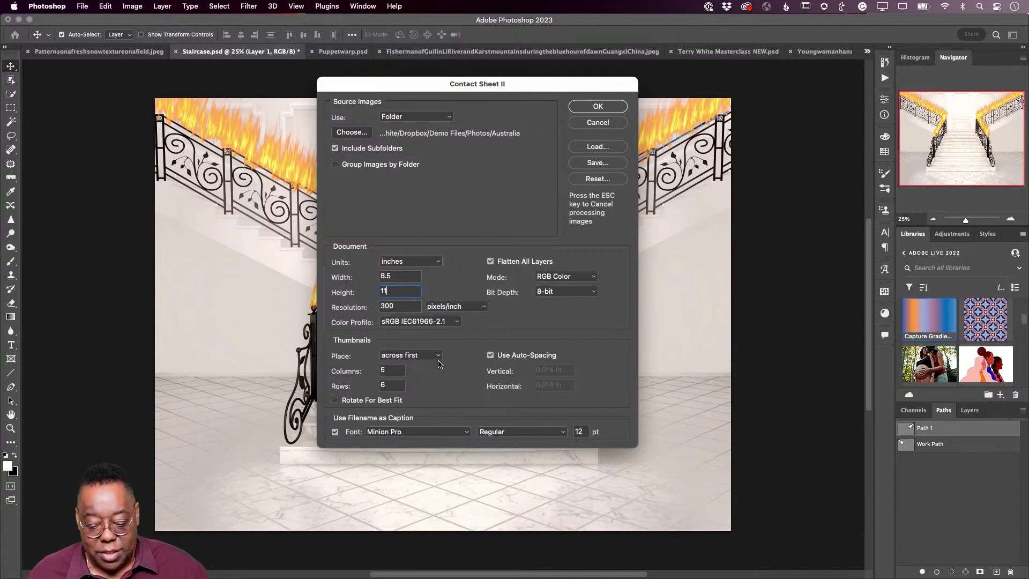
left_click(424, 434)
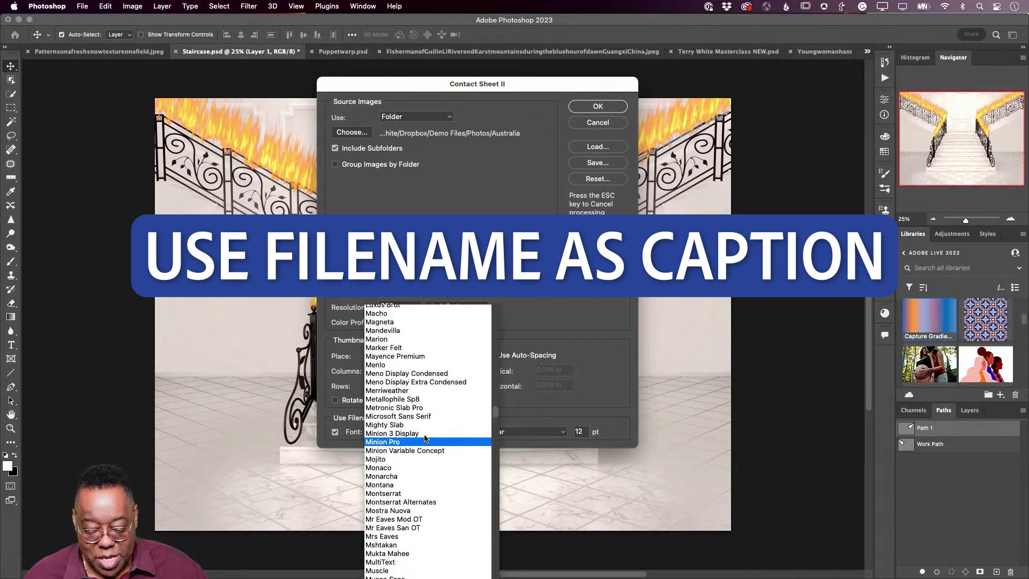
left_click(356, 406)
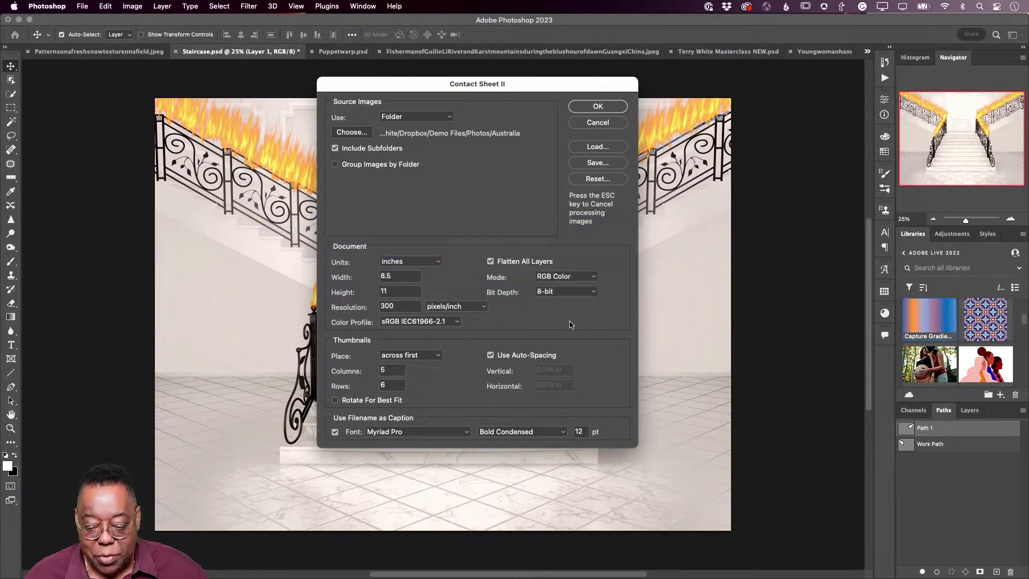
left_click(598, 106)
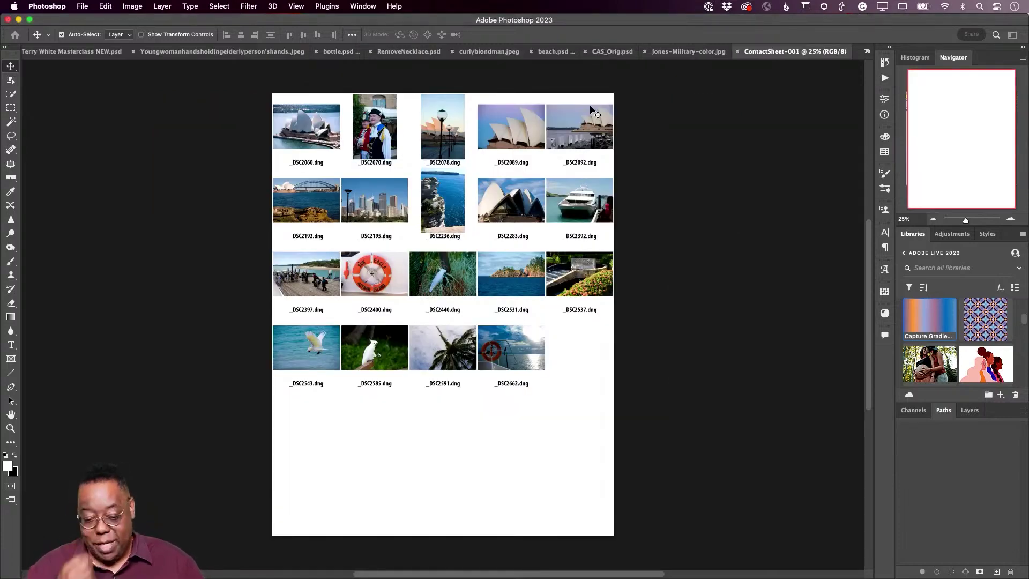